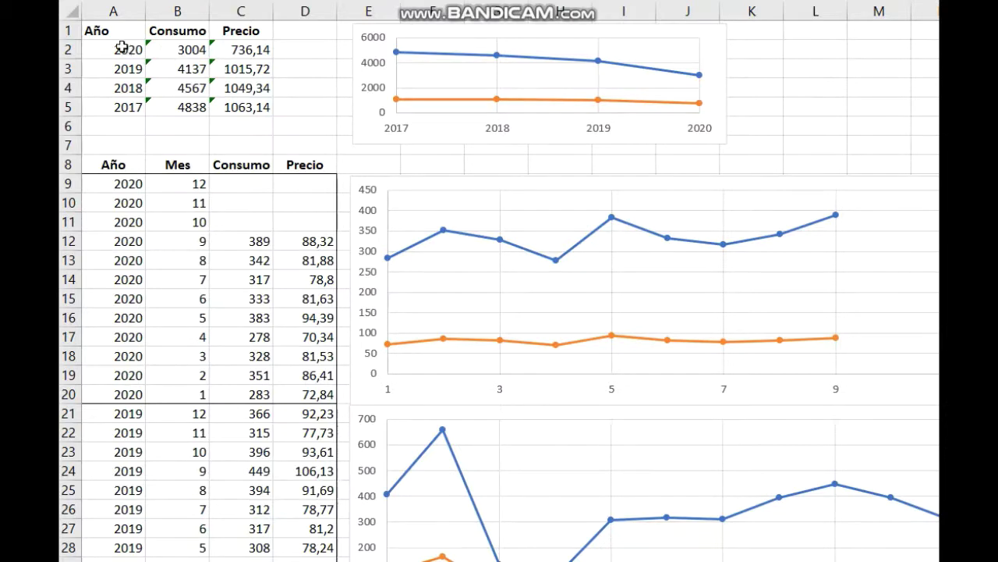
Examine the yearly table of consumption and price for 2020 to 2017, including the separate 2017, 2018 and 2019 figures
drag(109, 31, 236, 111)
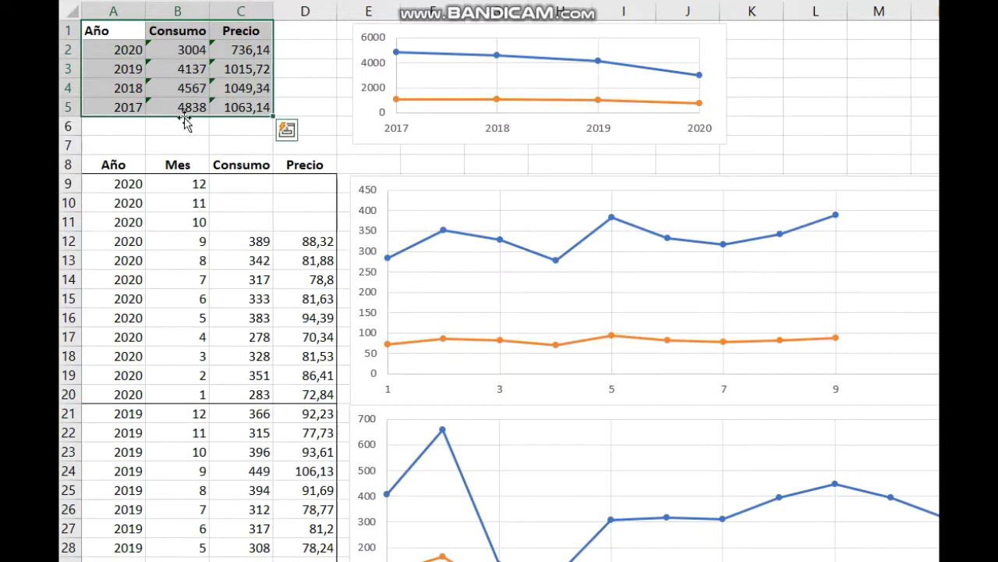
drag(121, 69, 238, 106)
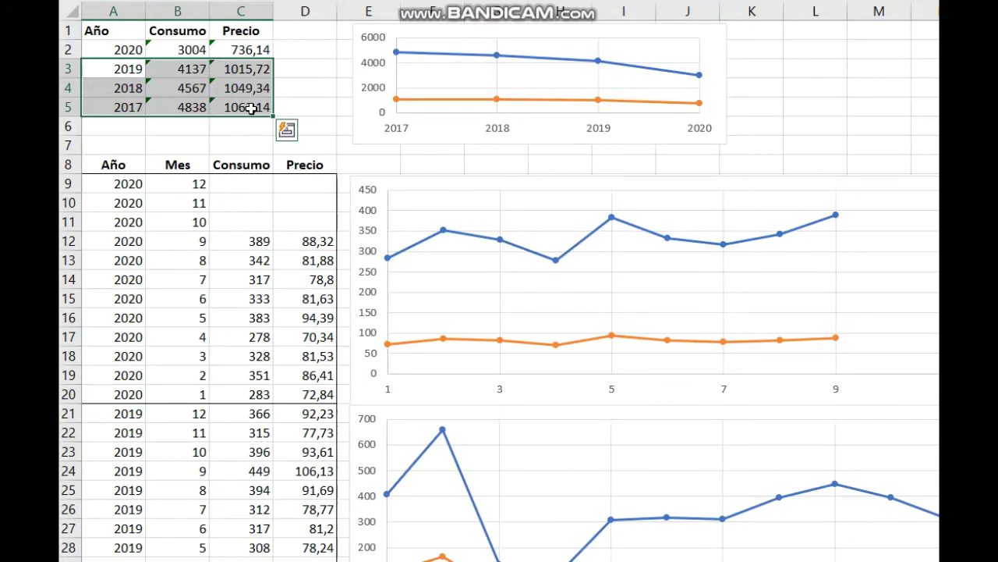
click(193, 110)
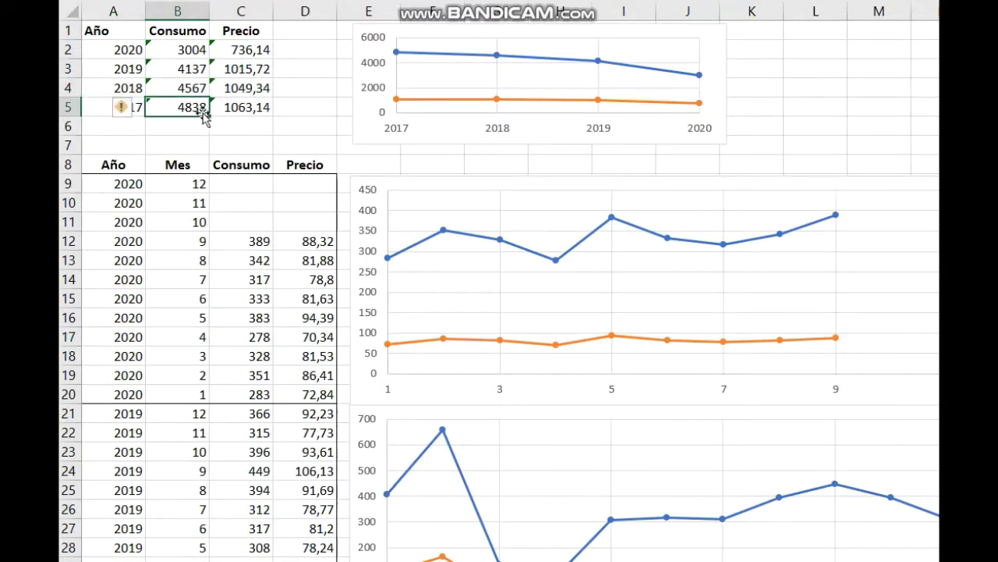
click(252, 111)
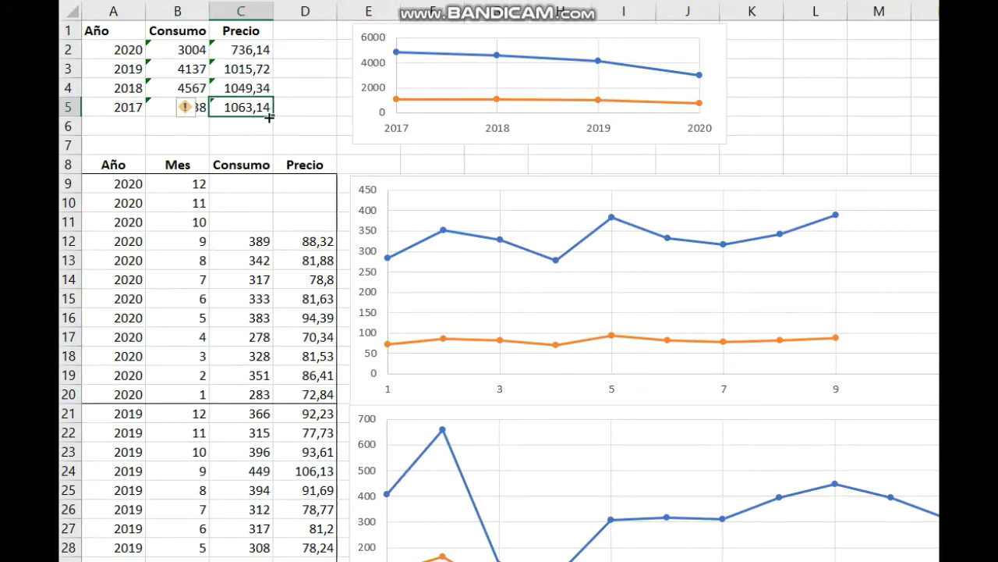
click(186, 87)
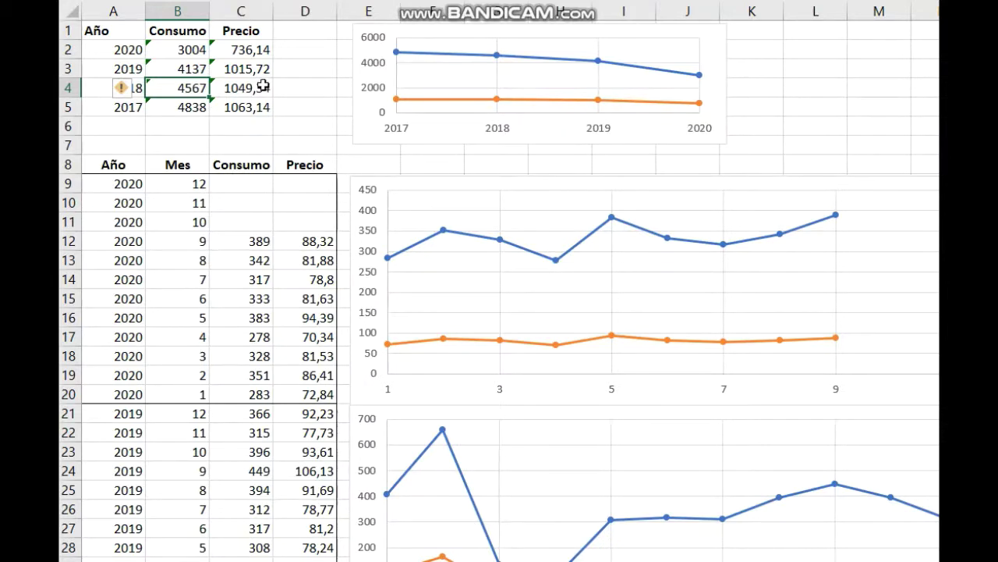
click(129, 67)
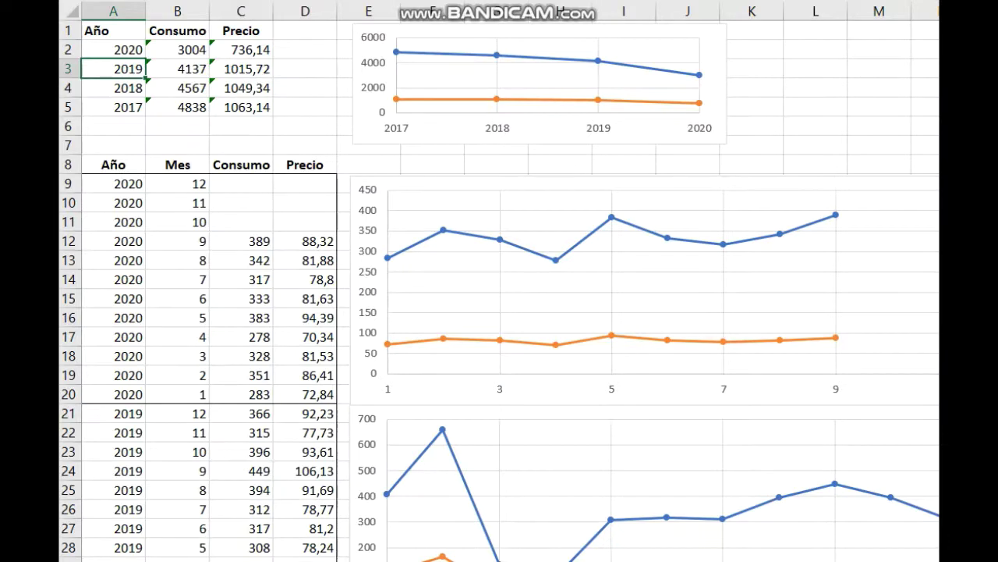
Switch to the invoice comparison sheet and examine the input data, especially billing days, kWh and contracted power, plus the normal invoice total
key(ctrl+Page_Down)
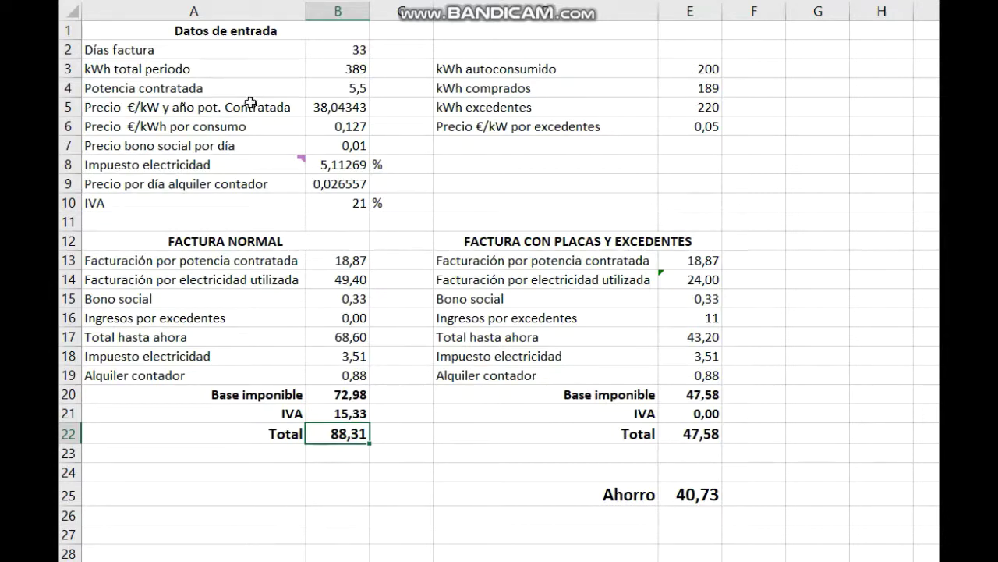
drag(174, 31, 220, 197)
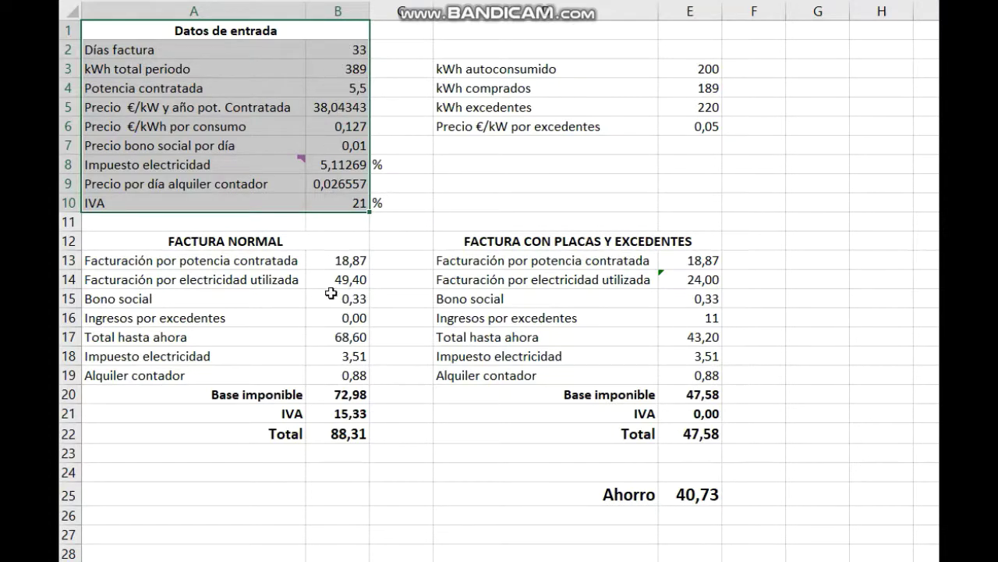
click(331, 434)
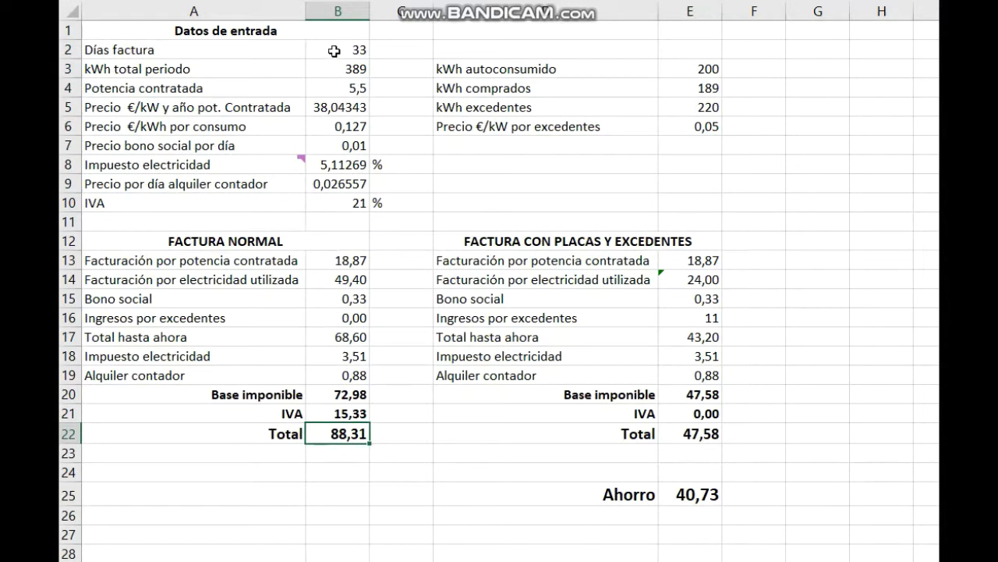
drag(332, 53, 337, 82)
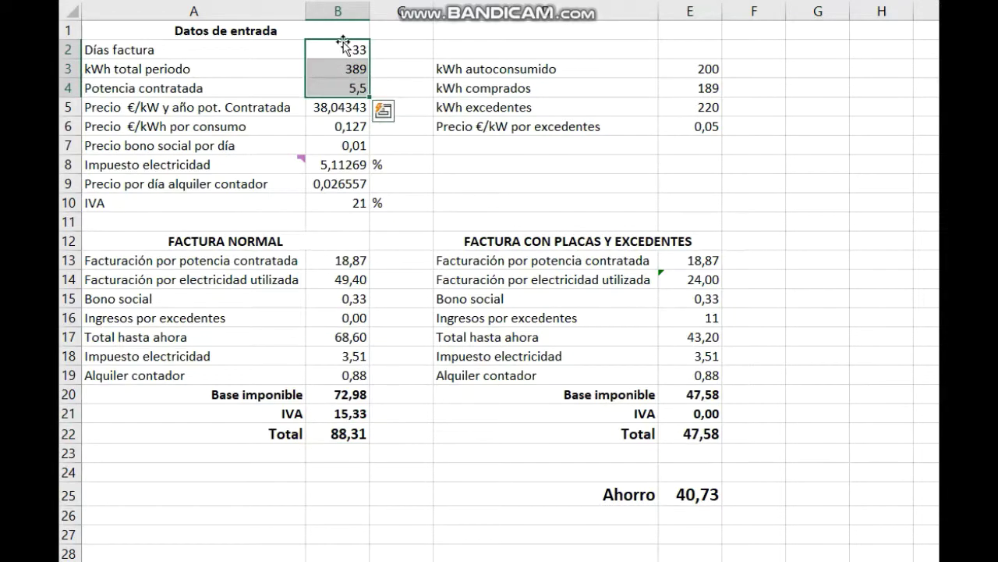
click(337, 50)
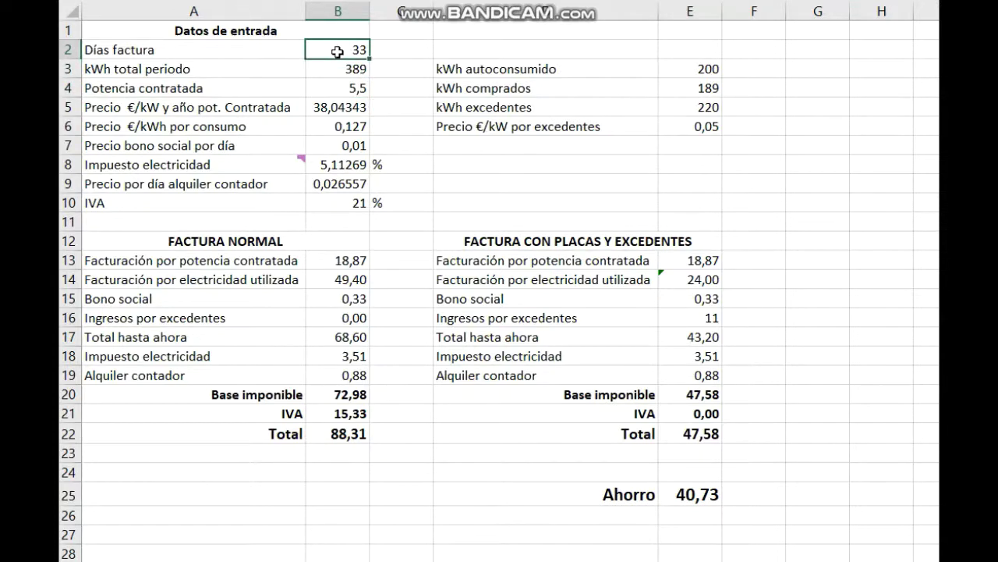
click(339, 71)
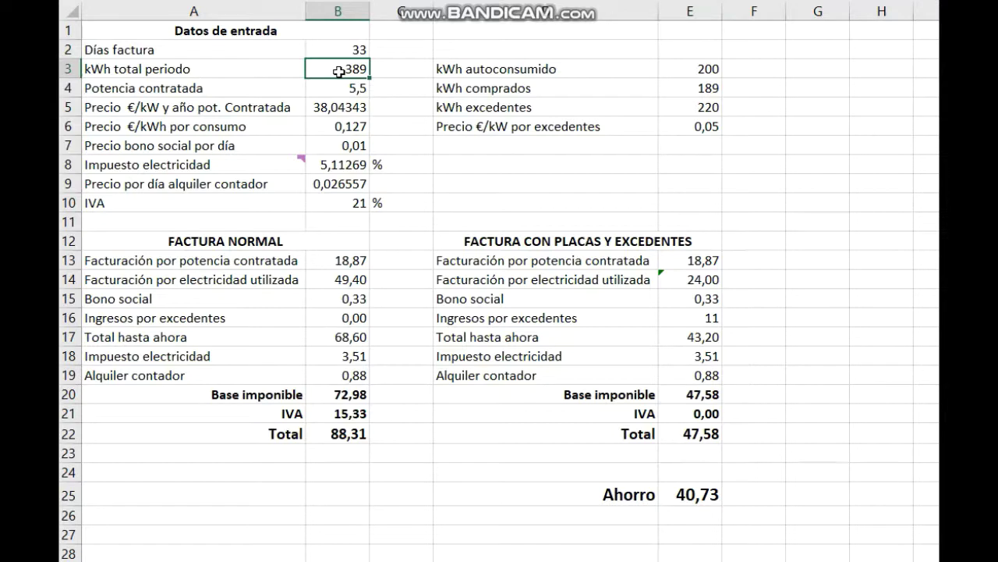
click(336, 91)
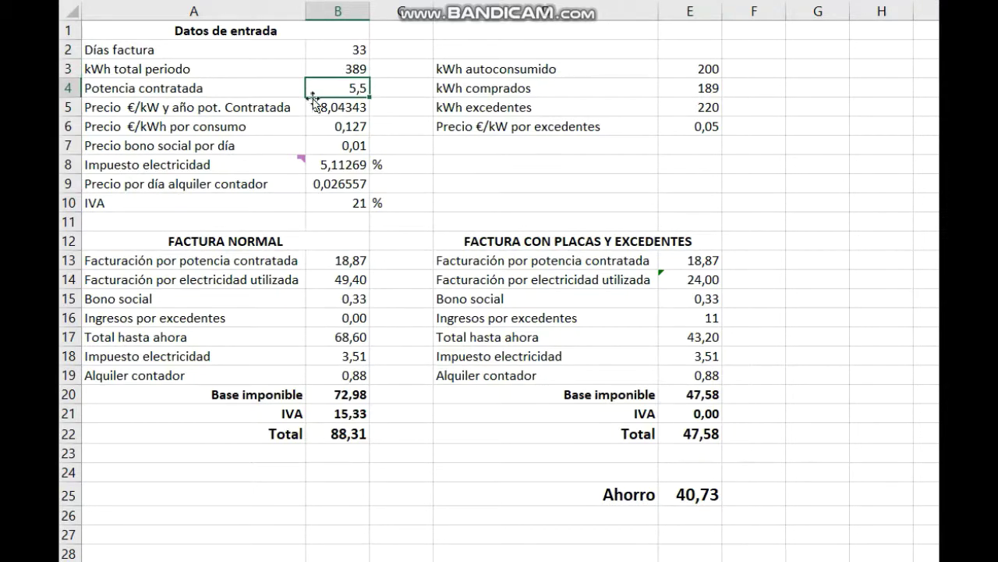
click(335, 49)
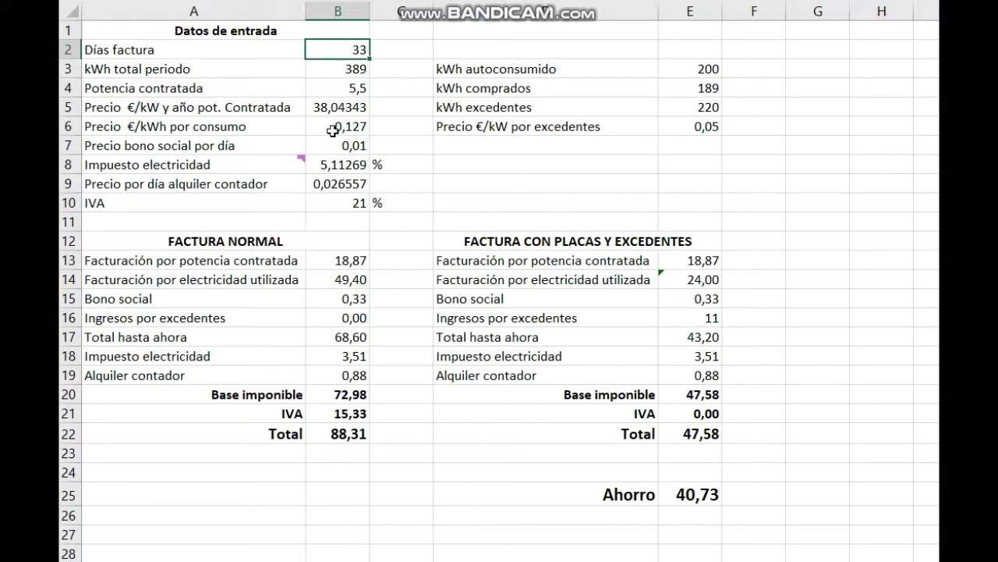
click(343, 437)
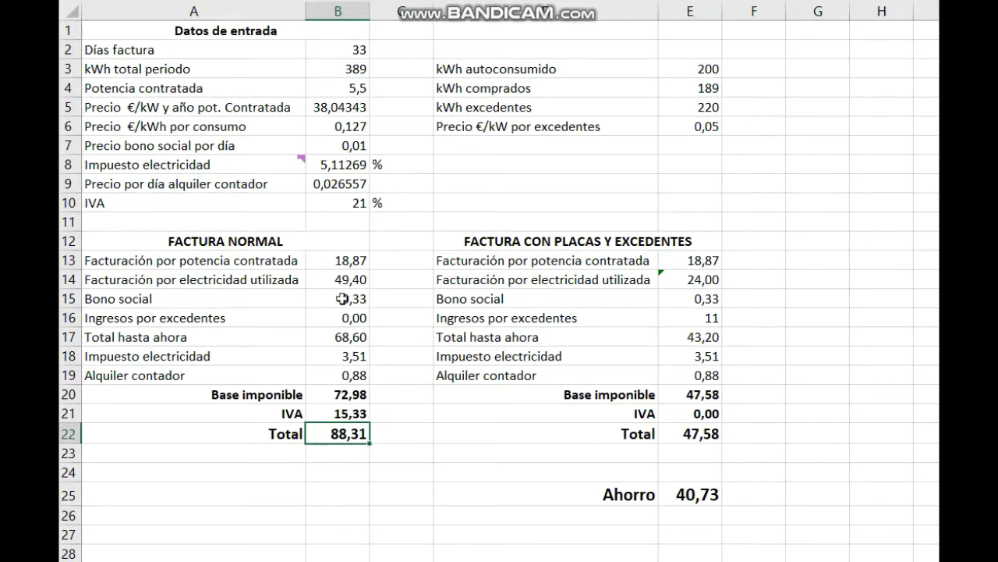
Try a contracted power of 4,5 in the input data and set it back to 5,5
click(337, 90)
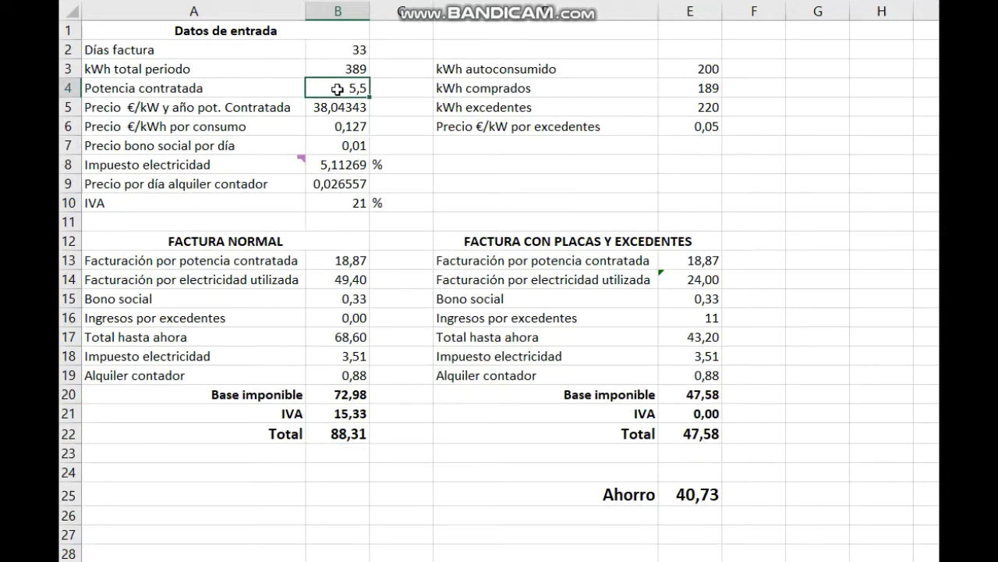
text(4,5)
key(Return)
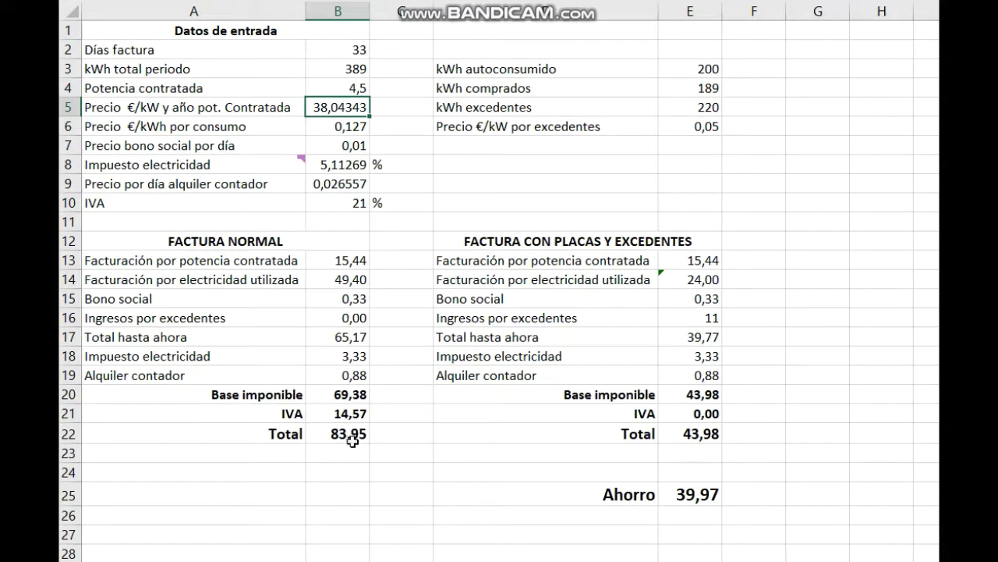
click(331, 90)
text(5,5)
key(ctrl+Return)
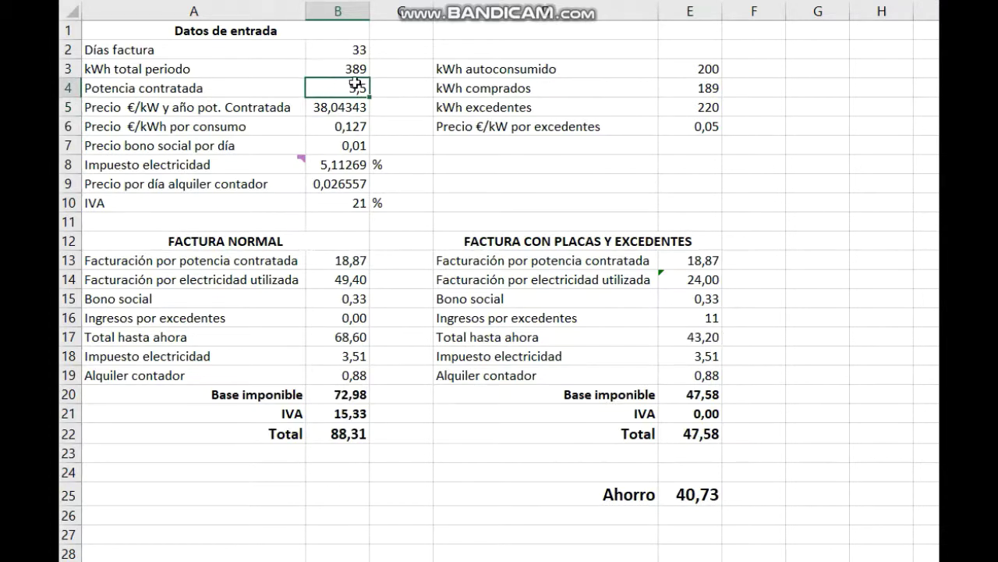
Try a total period consumption of 300 kWh in the input data and undo the change
click(358, 70)
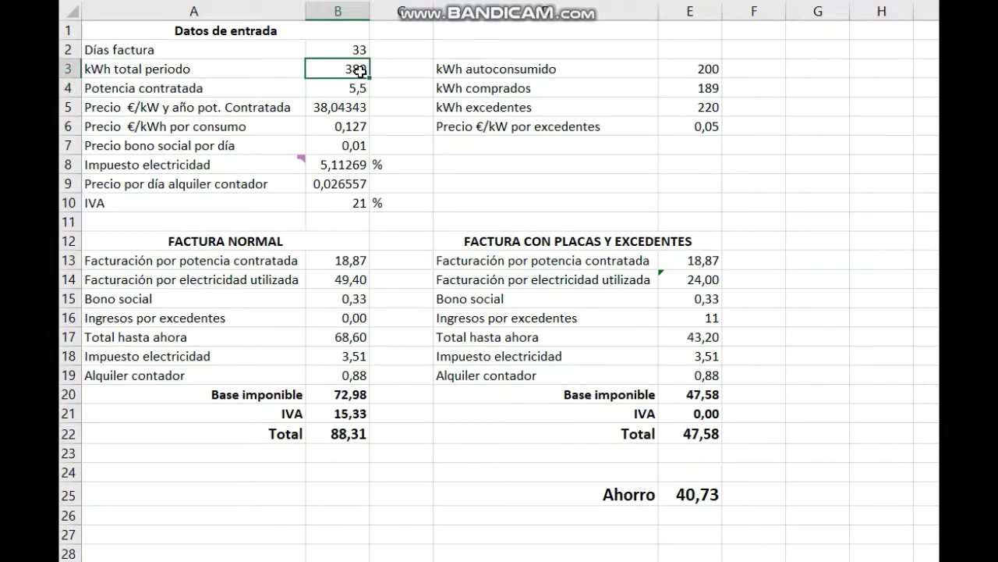
text(300)
key(Return)
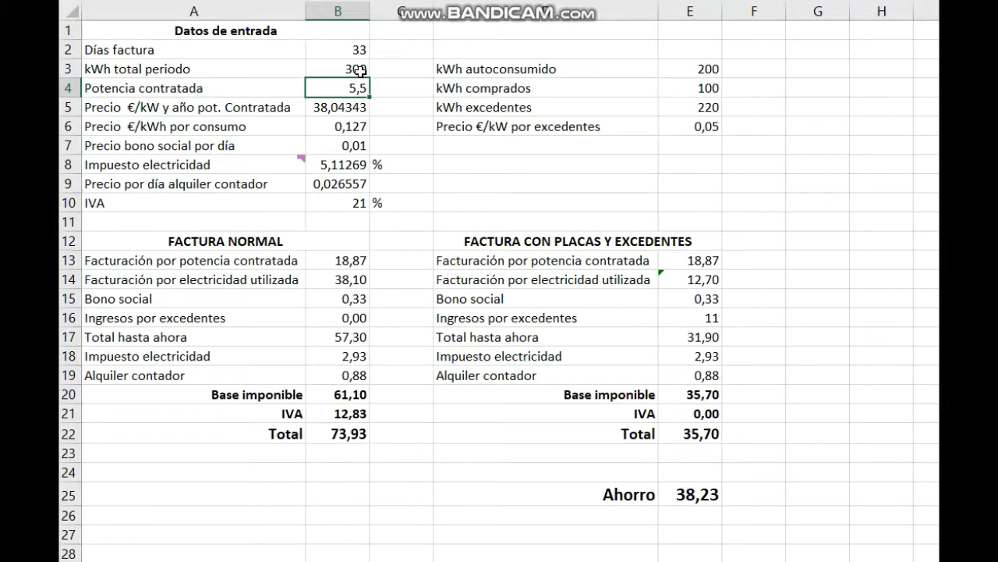
key(ctrl+z)
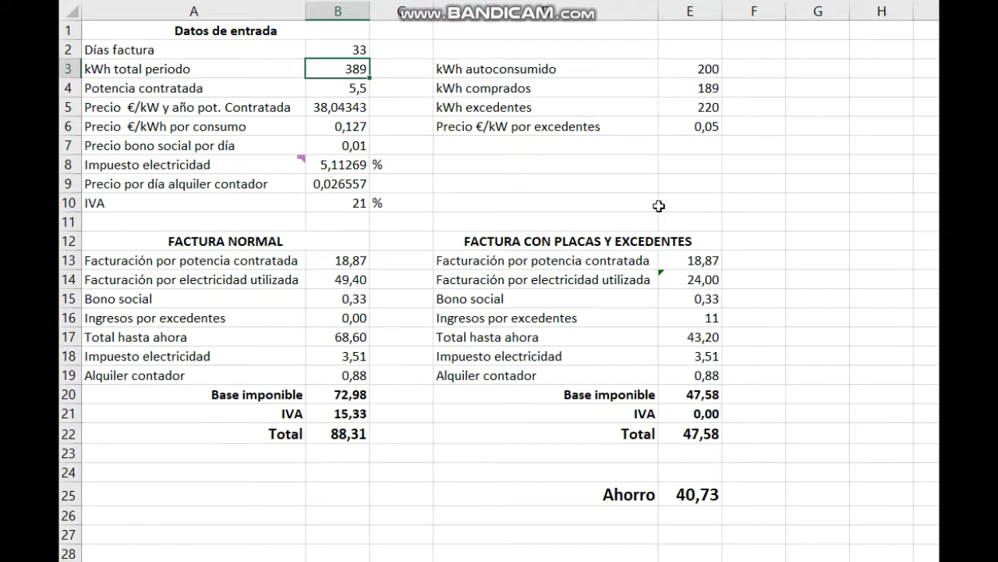
Check the total of the invoice with panels and review the 2020 expenses, income and annual balance on the next sheet
click(699, 437)
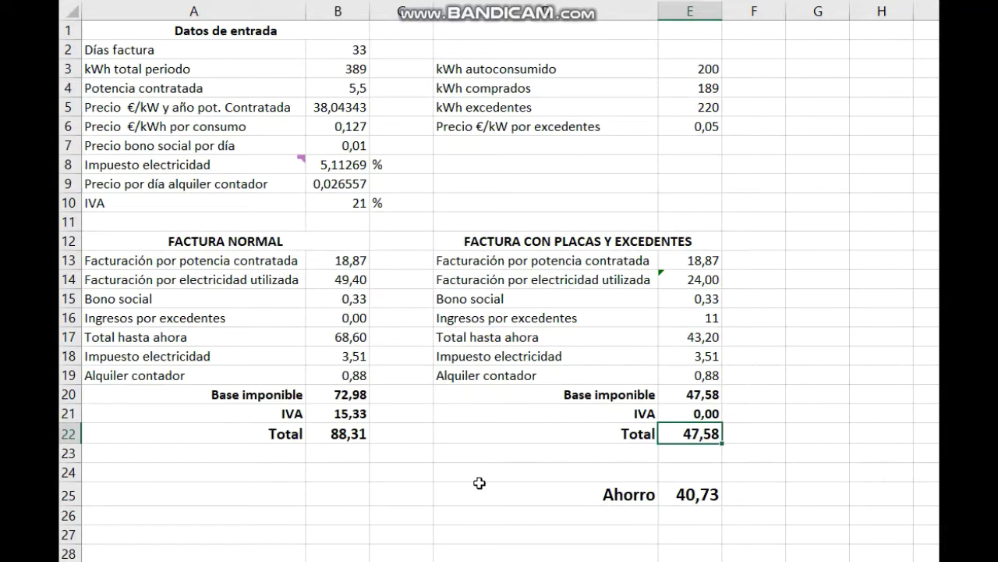
key(ctrl+Page_Down)
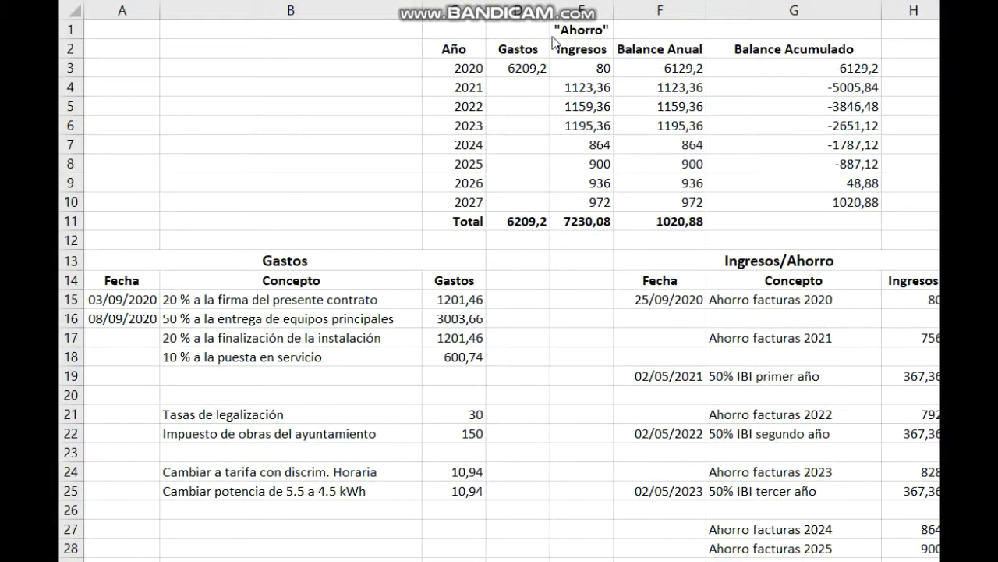
key(ctrl+v)
drag(463, 32, 757, 225)
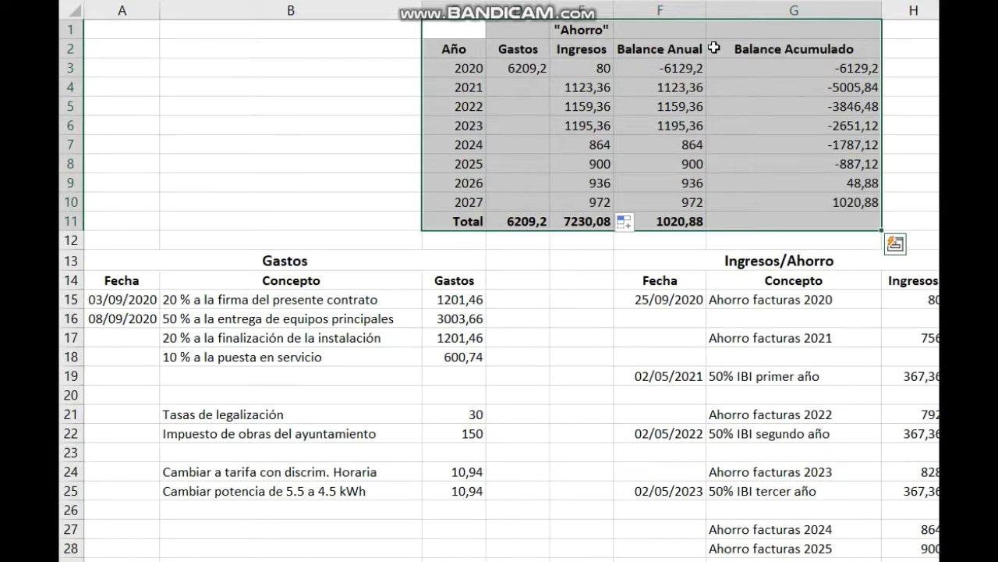
click(465, 68)
click(525, 68)
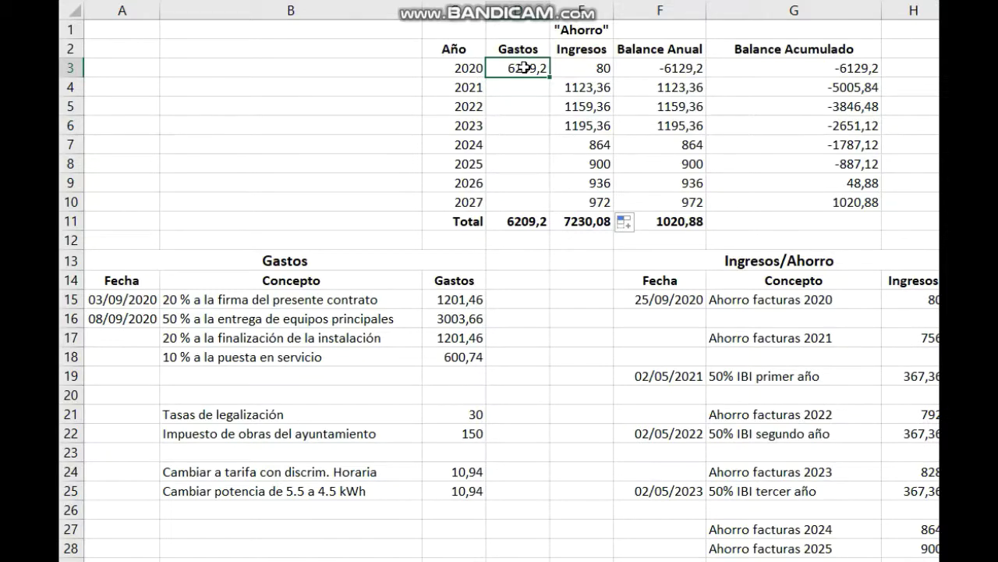
click(579, 67)
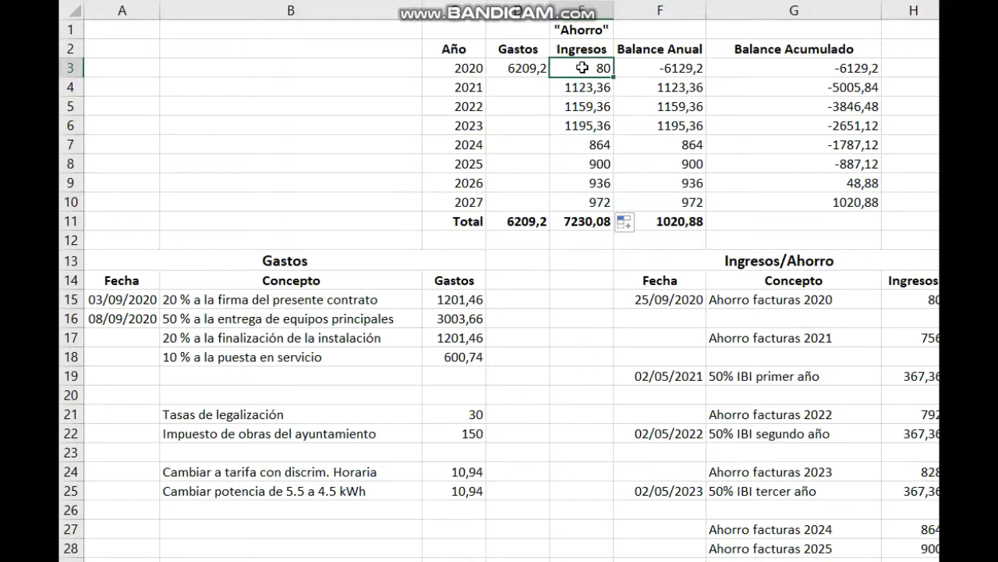
click(652, 67)
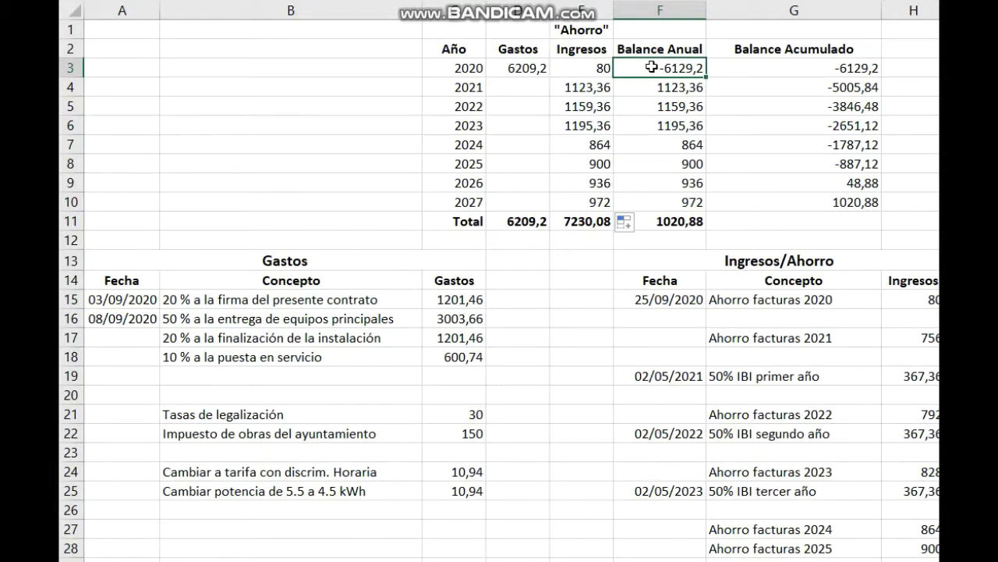
Review the yearly income from 2021 onward and the 50% IBI entries for the first, second and third years
click(531, 87)
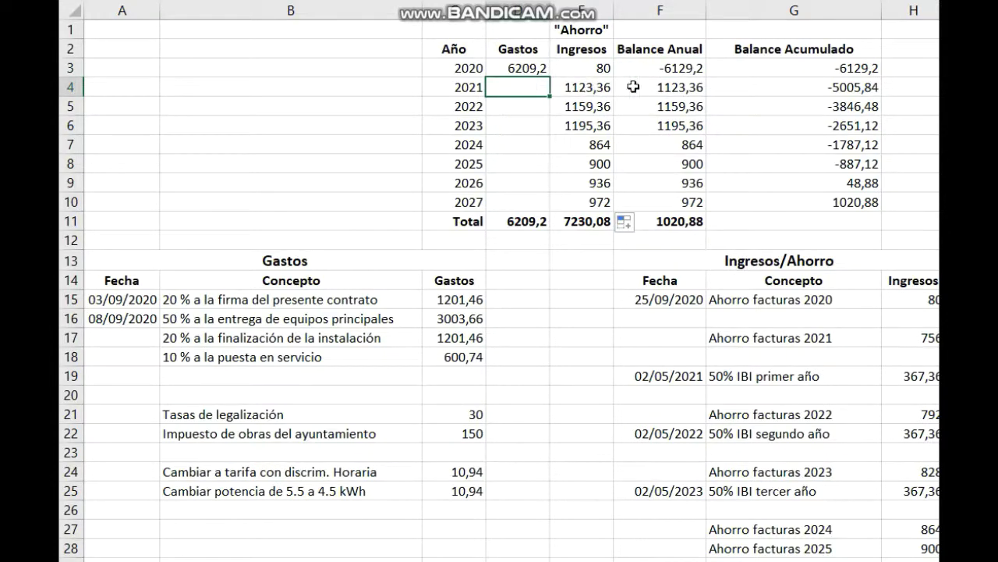
click(581, 87)
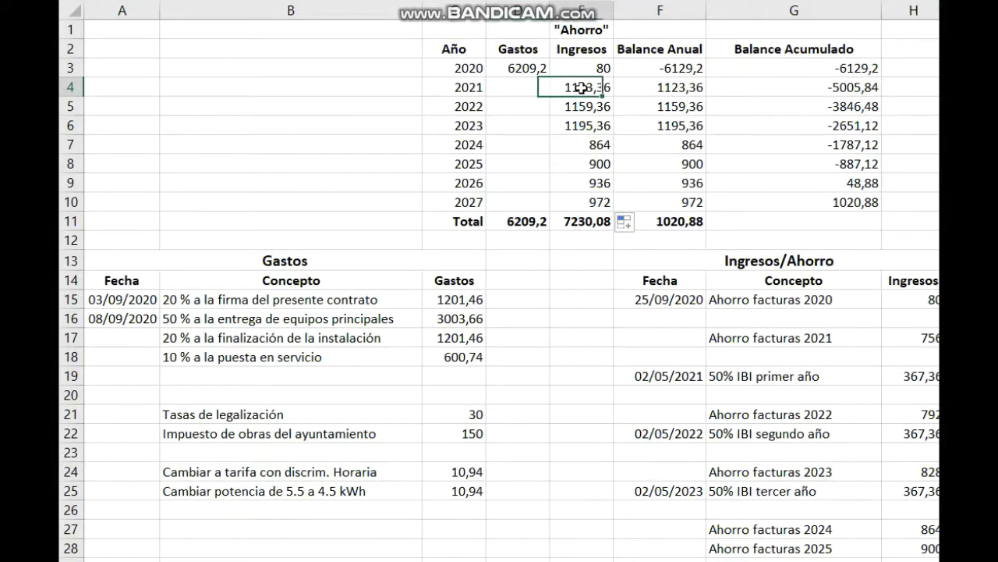
drag(581, 87, 584, 126)
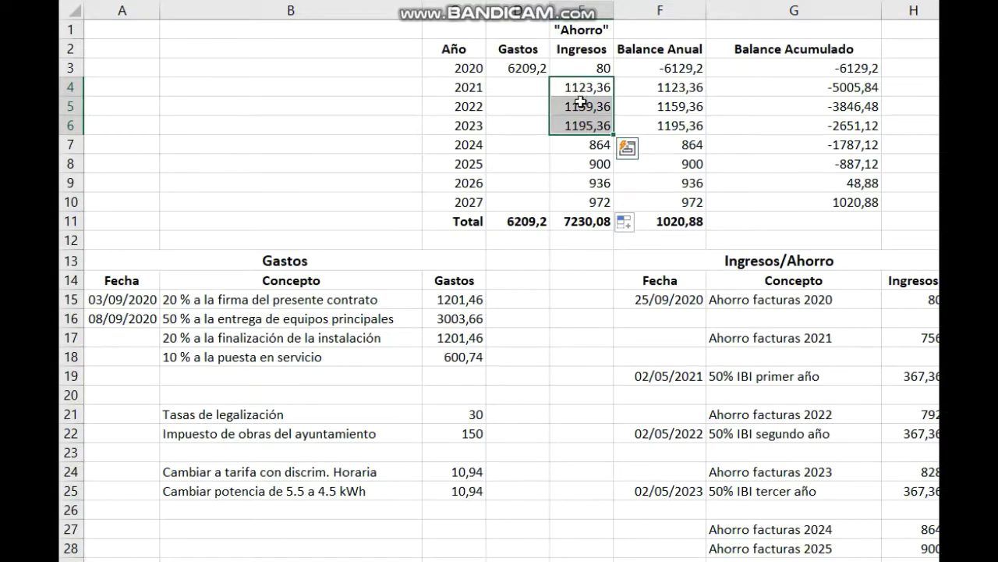
drag(595, 147, 596, 196)
drag(583, 87, 584, 119)
drag(684, 376, 903, 378)
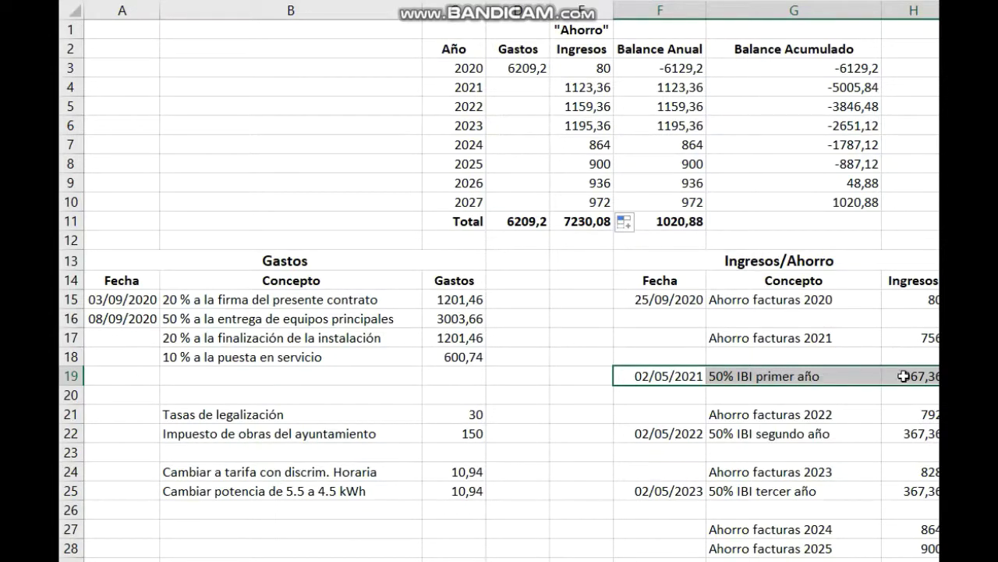
click(903, 437)
click(903, 493)
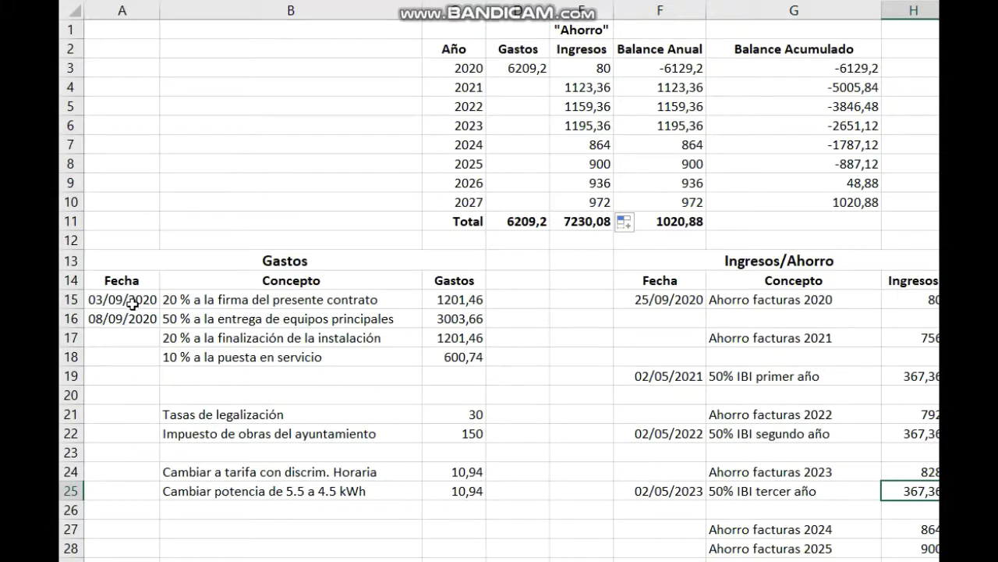
Review the 20% contract-signing and 50% equipment-delivery payments, and the accumulated balance from 2021 to 2026
drag(133, 304, 456, 326)
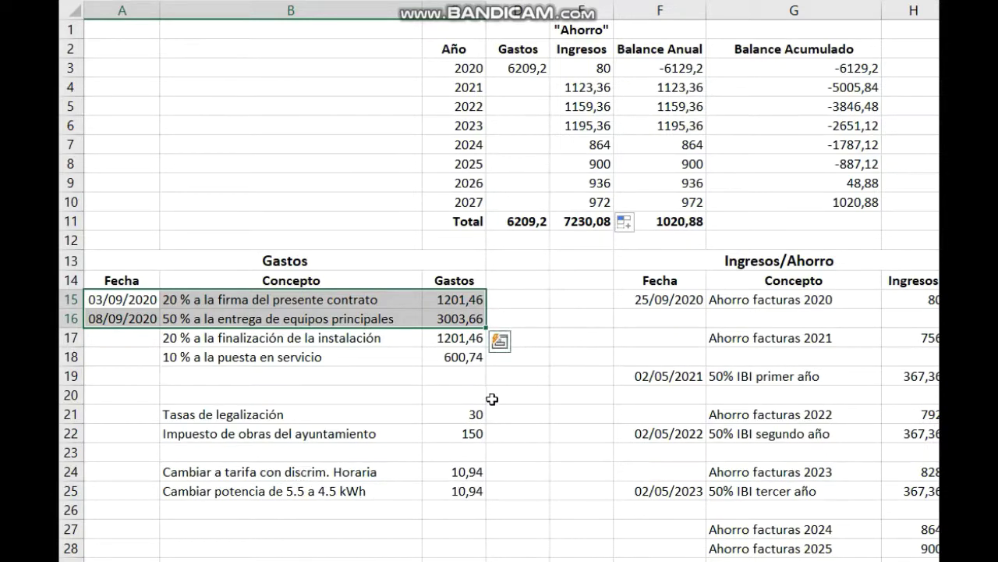
key(Escape)
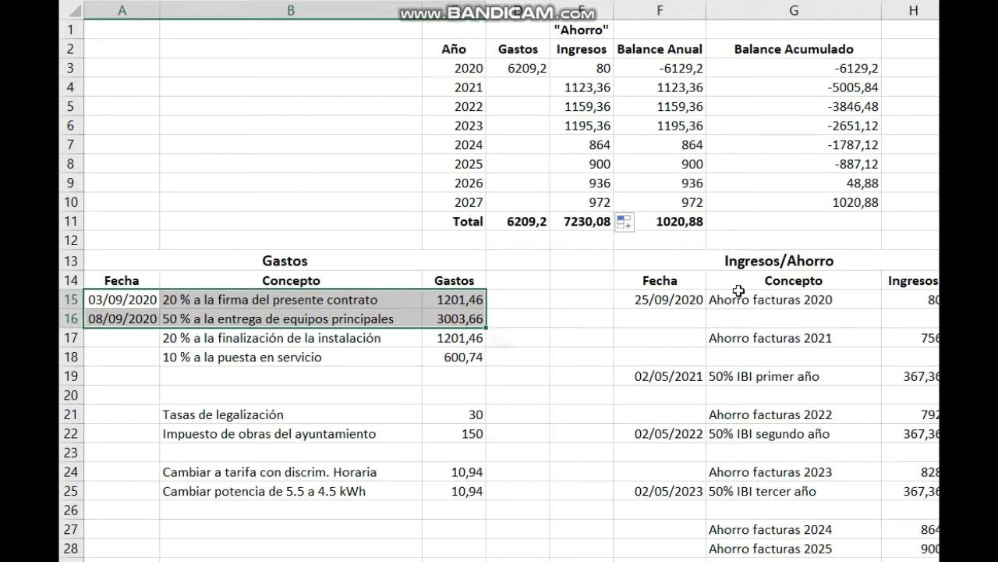
click(723, 264)
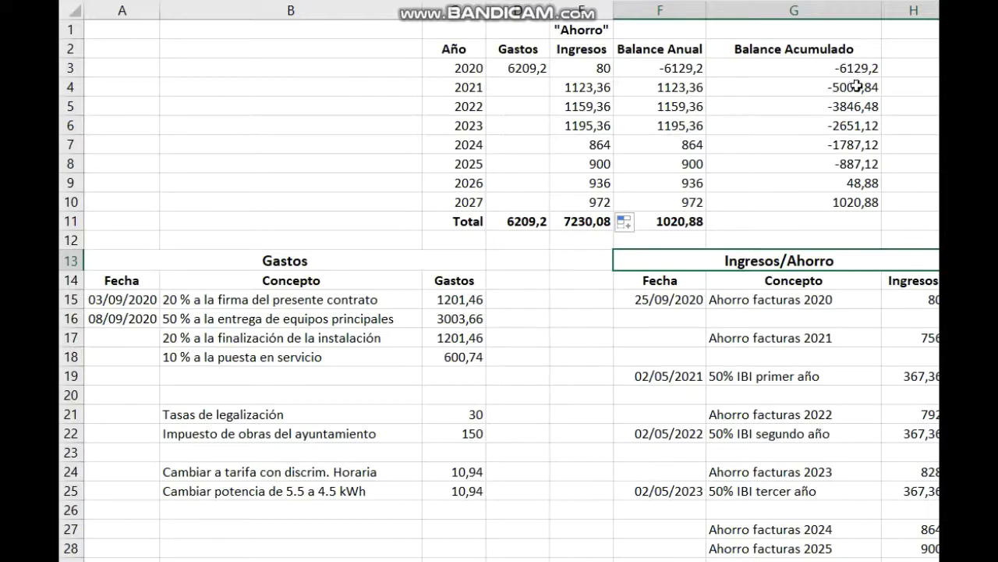
drag(857, 86, 867, 163)
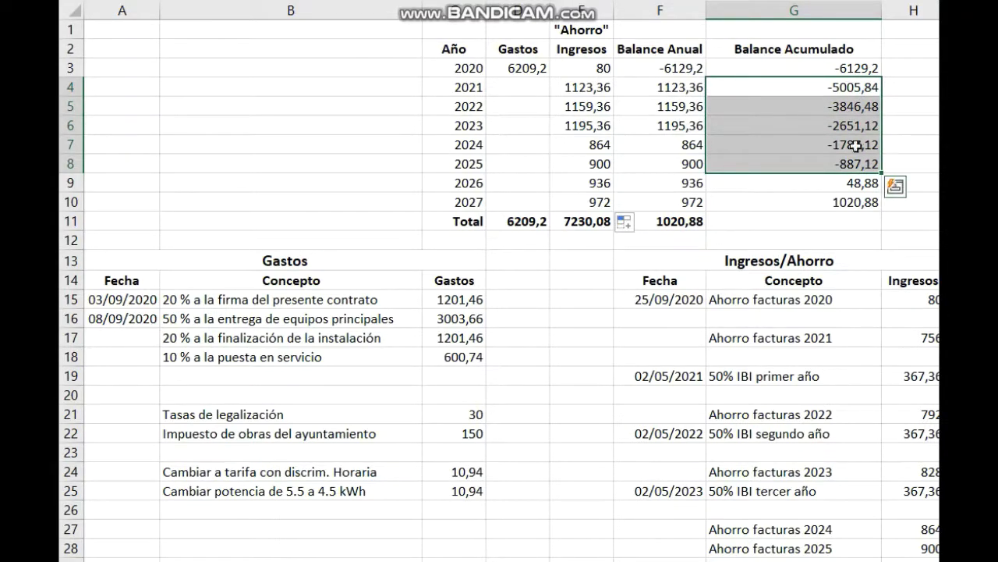
click(856, 183)
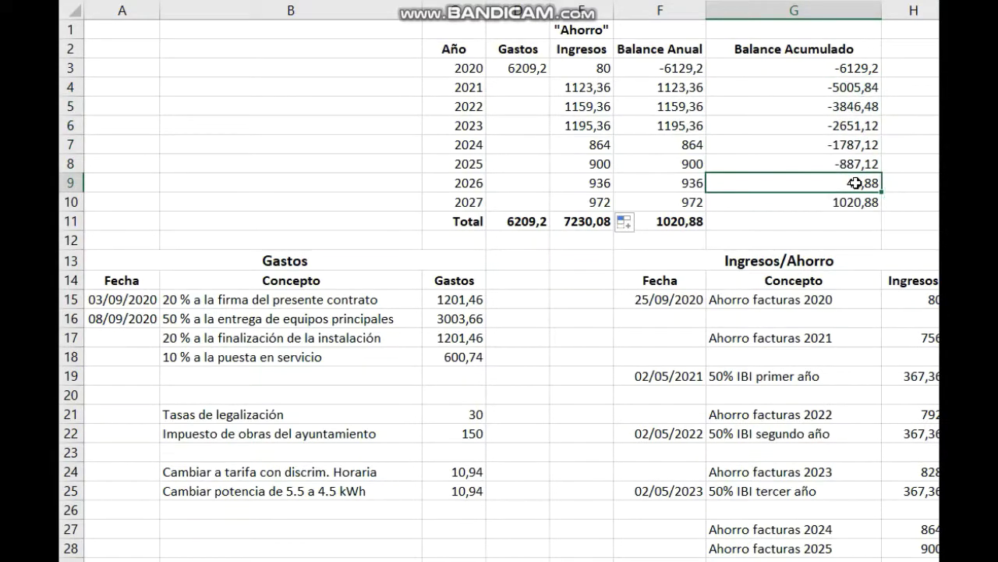